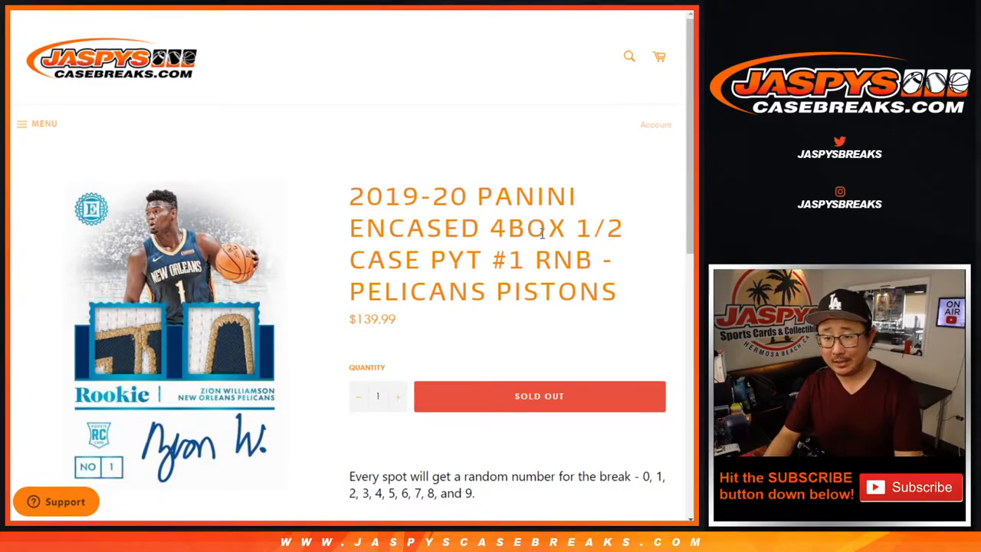
Step: Review the 2019-20 Panini Encased break title and the example explaining each spot's random 0–9 number
{"action": "double_click", "coordinate": [550, 259]}
{"action": "left_click_drag", "start_coordinate": [385, 291], "coordinate": [605, 291]}
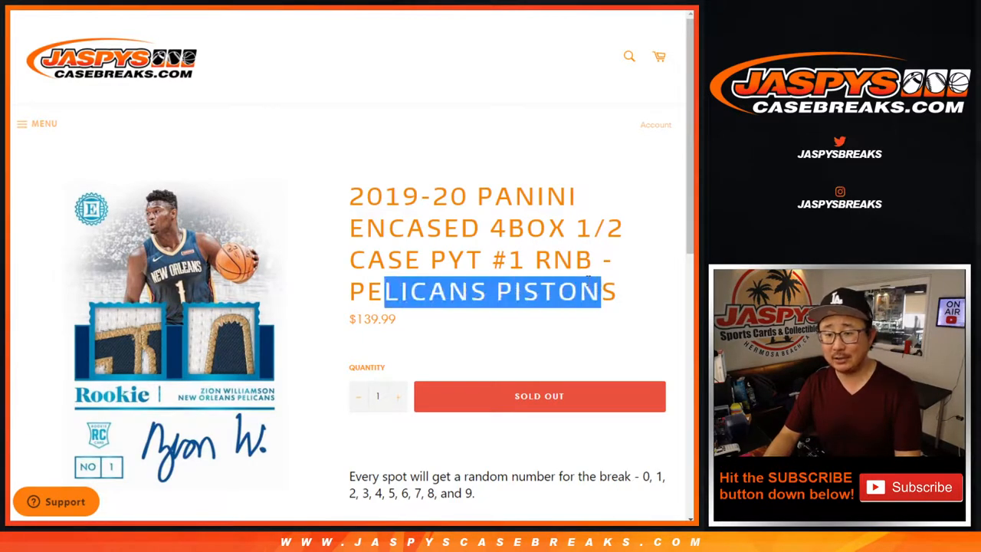
{"action": "double_click", "coordinate": [511, 259]}
{"action": "left_click", "coordinate": [527, 264]}
{"action": "scroll", "coordinate": [527, 276], "scroll_direction": "down", "scroll_amount": 5}
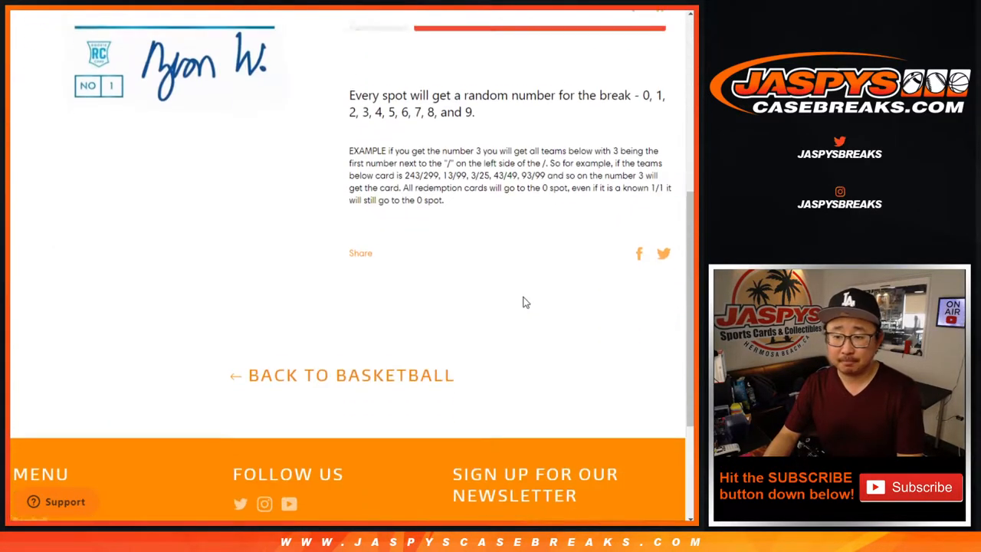
{"action": "left_click_drag", "start_coordinate": [443, 145], "coordinate": [466, 200]}
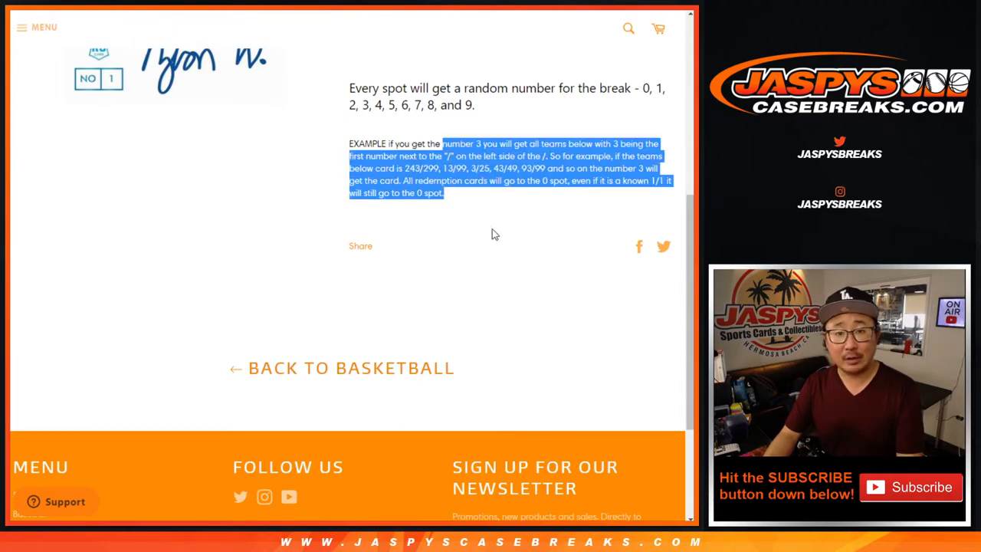
{"action": "scroll", "coordinate": [491, 228], "scroll_direction": "up", "scroll_amount": 5}
Step: Cycle through the randomizer tabs and roll the two virtual dice
{"action": "key", "text": "ctrl+Tab"}
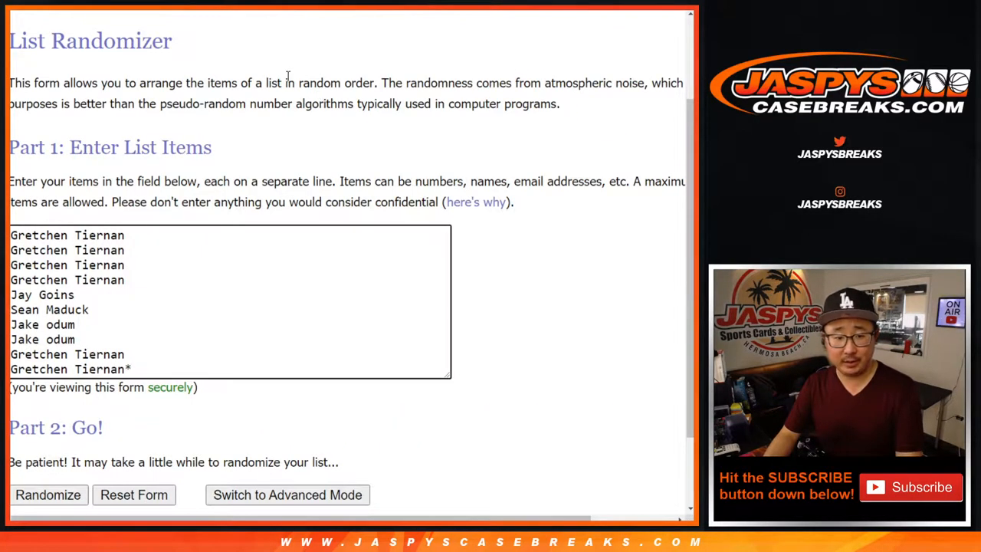
{"action": "key", "text": "ctrl+Tab"}
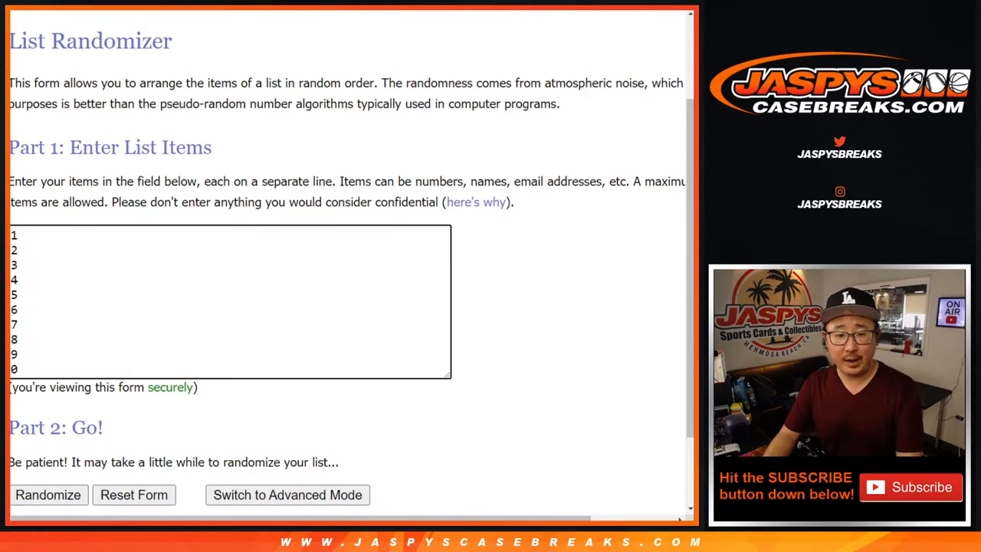
{"action": "key", "text": "ctrl+Tab"}
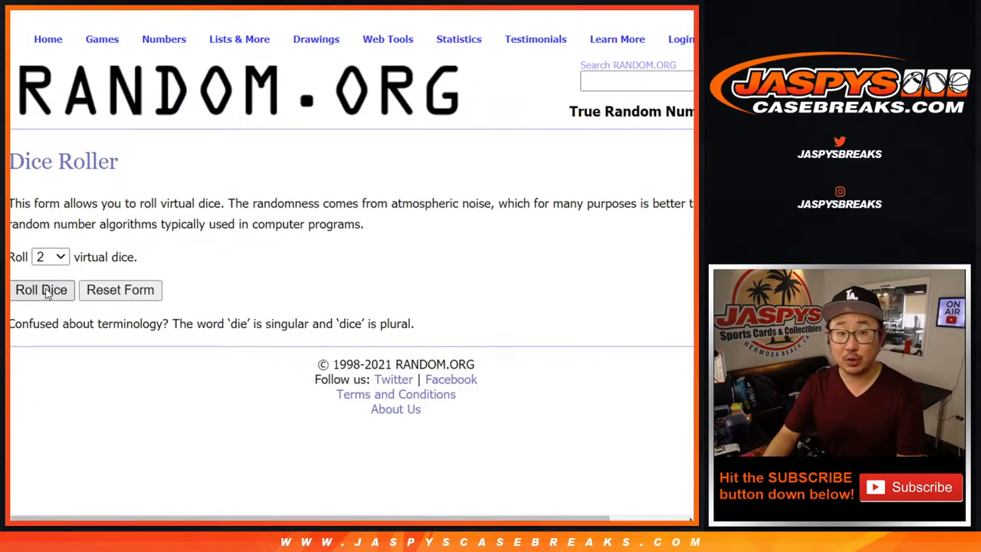
{"action": "left_click", "coordinate": [42, 290]}
{"action": "key", "text": "ctrl+Tab"}
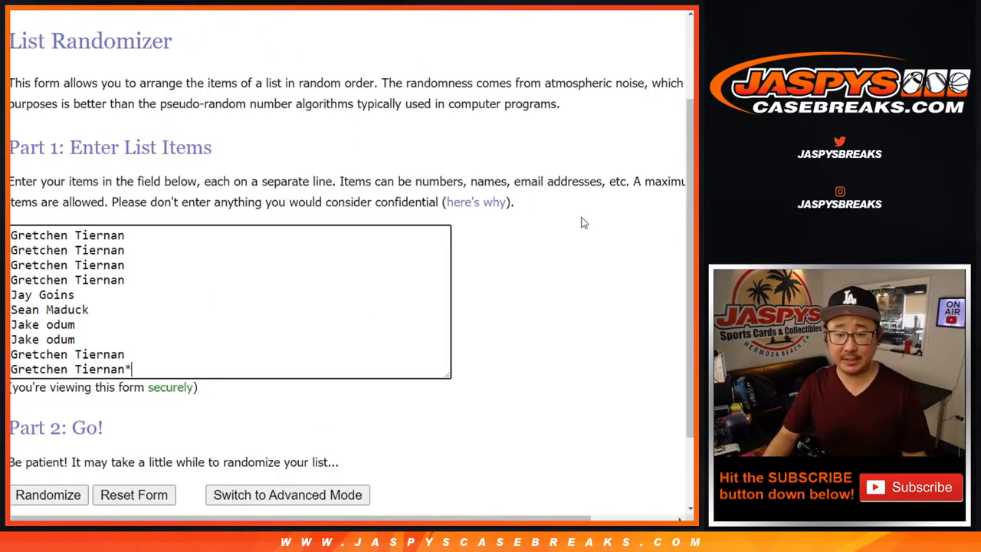
{"action": "scroll", "coordinate": [582, 222], "scroll_direction": "down", "scroll_amount": 2}
Step: Shuffle the ten participant names nine times in the list randomizer
{"action": "left_click", "coordinate": [48, 396]}
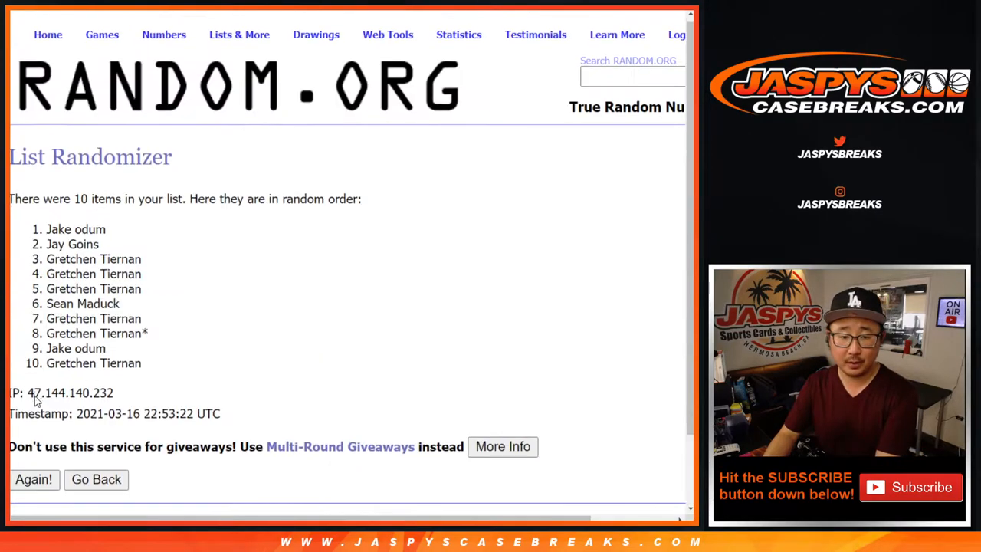
{"action": "left_click", "coordinate": [33, 395]}
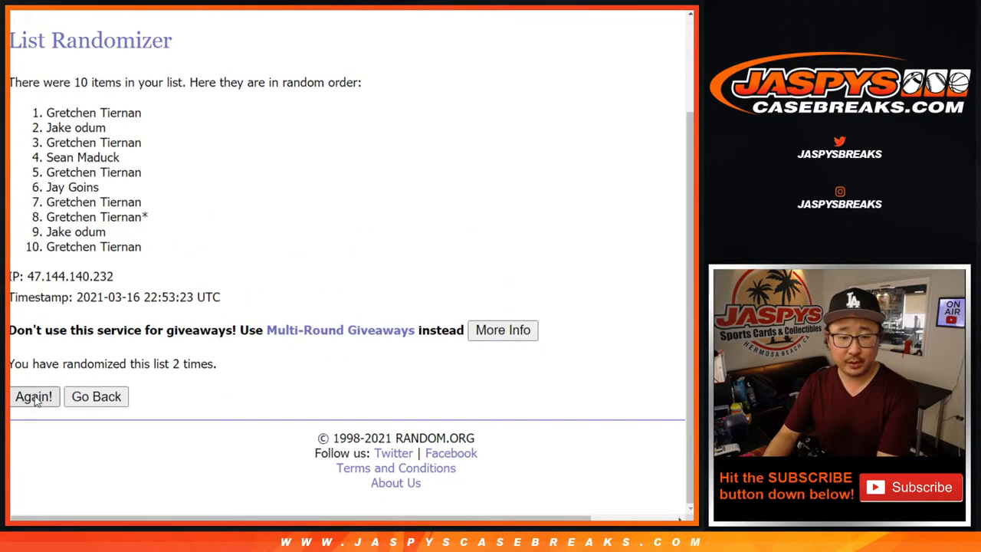
{"action": "left_click", "coordinate": [33, 396]}
{"action": "scroll", "coordinate": [33, 396], "scroll_direction": "down", "scroll_amount": 2}
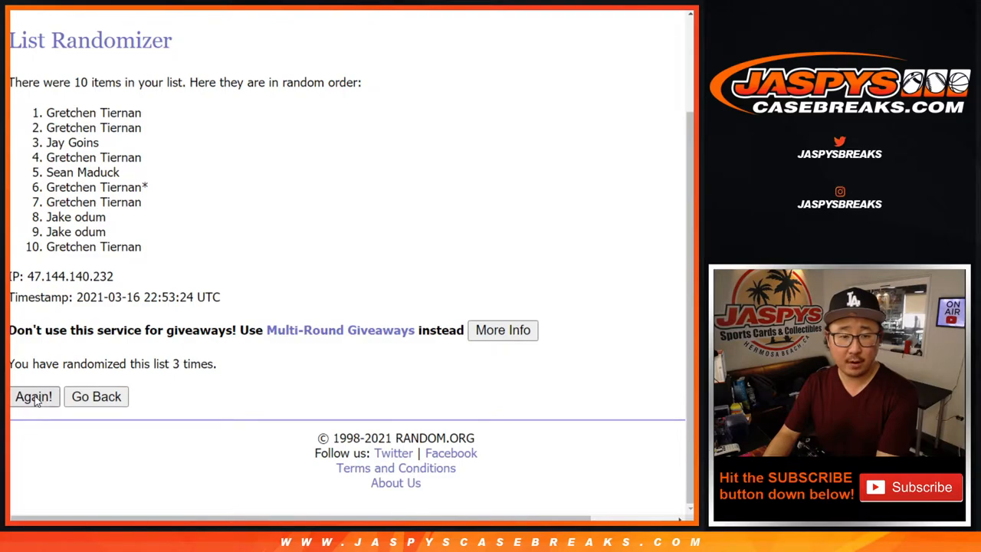
{"action": "left_click", "coordinate": [35, 399]}
{"action": "left_click", "coordinate": [35, 400]}
{"action": "scroll", "coordinate": [35, 399], "scroll_direction": "down", "scroll_amount": 2}
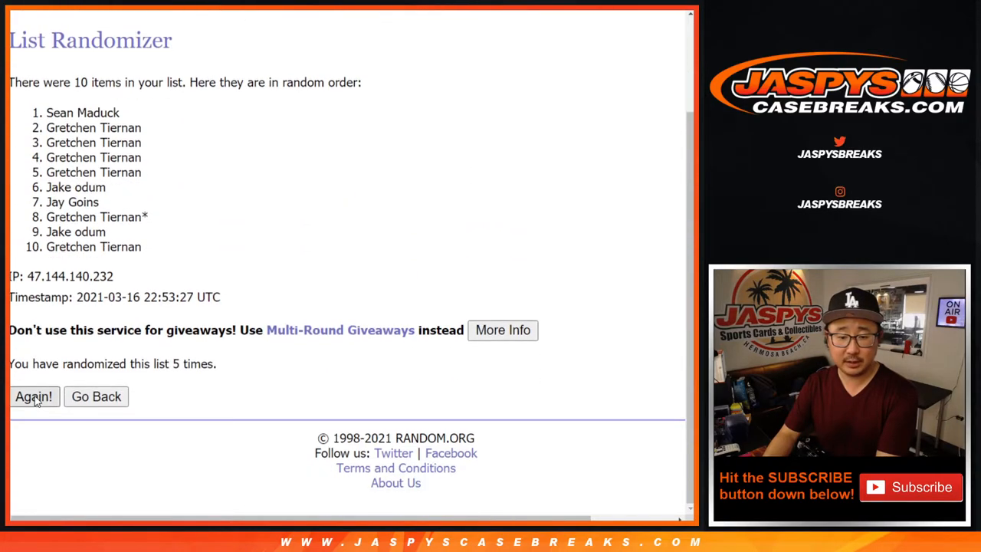
{"action": "left_click", "coordinate": [35, 399]}
{"action": "left_click", "coordinate": [35, 399]}
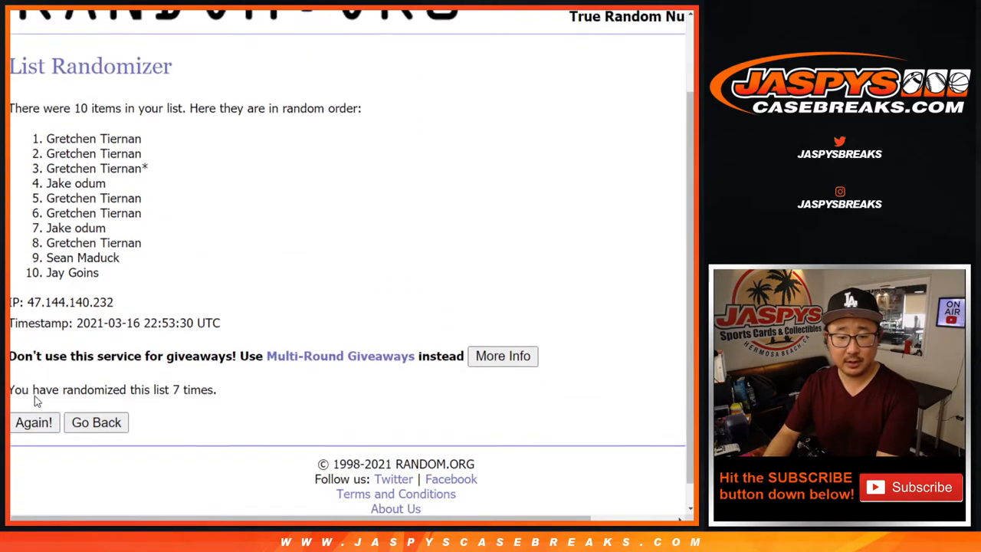
{"action": "scroll", "coordinate": [36, 399], "scroll_direction": "down", "scroll_amount": 2}
{"action": "left_click", "coordinate": [35, 399]}
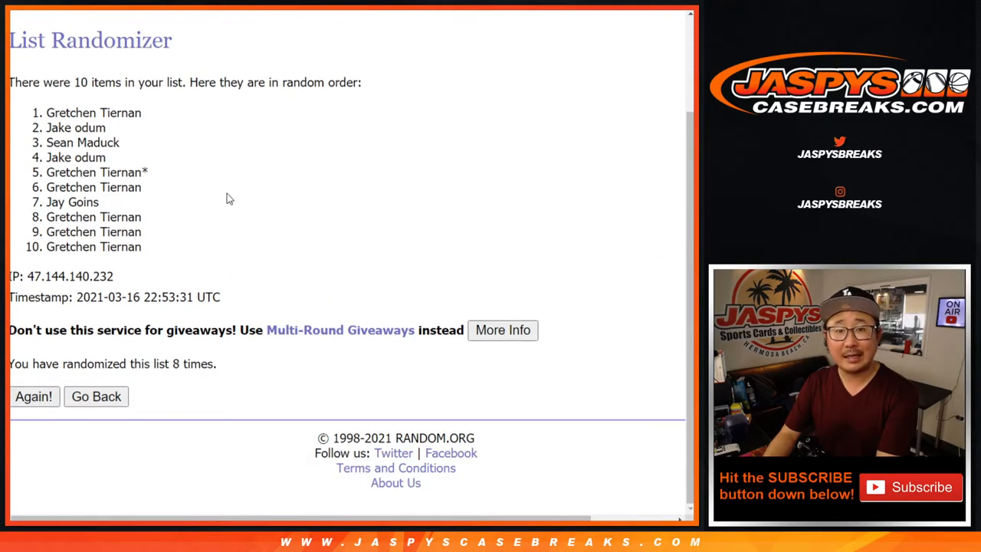
{"action": "key", "text": "Return"}
{"action": "scroll", "coordinate": [230, 190], "scroll_direction": "down", "scroll_amount": 2}
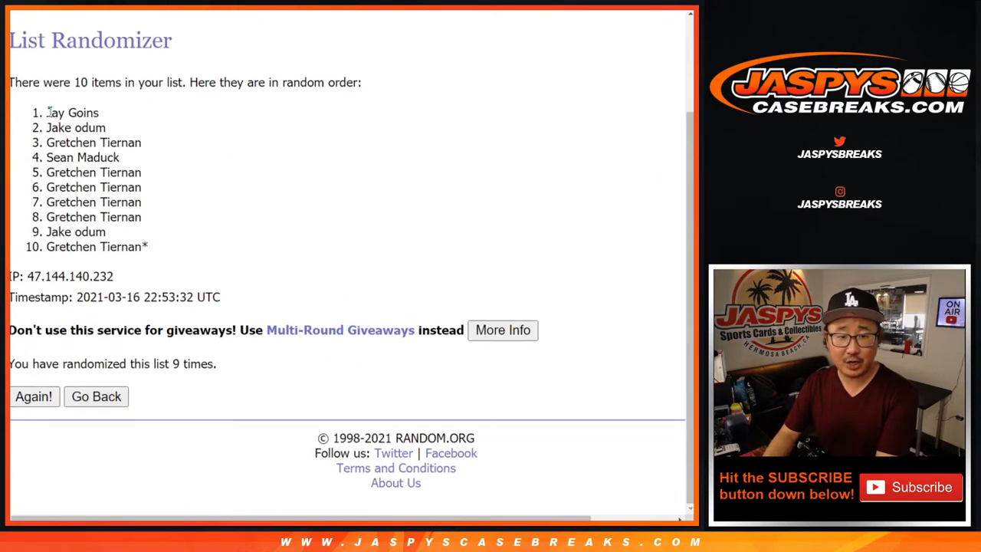
Step: Copy the final shuffled name order and paste it into column A of the sheet
{"action": "left_click_drag", "start_coordinate": [47, 111], "coordinate": [169, 245]}
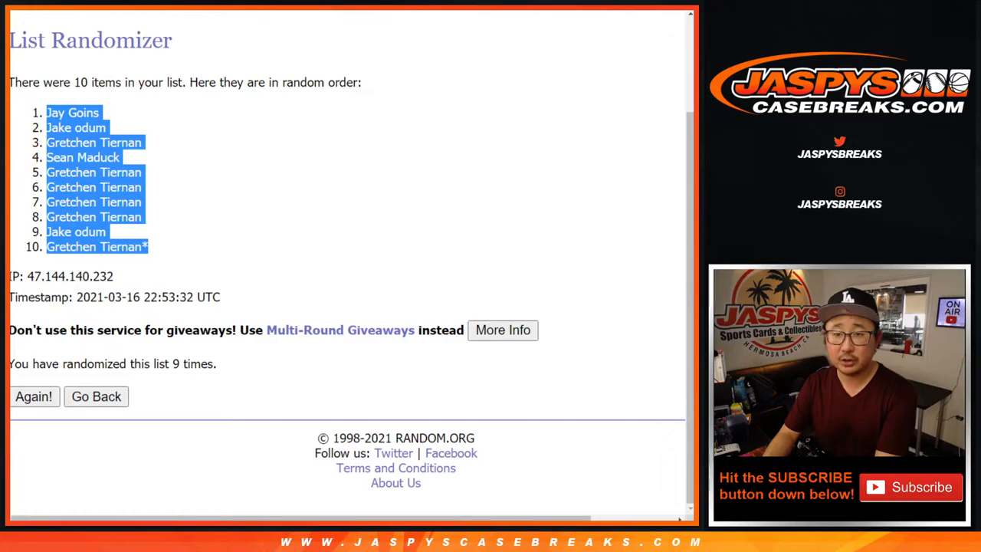
{"action": "key", "text": "ctrl+Tab"}
{"action": "right_click", "coordinate": [73, 120]}
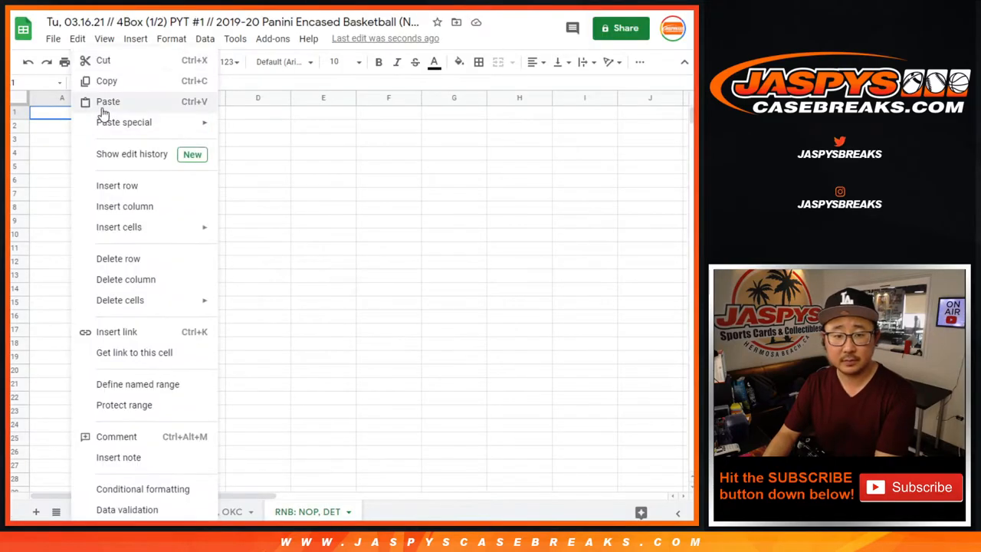
{"action": "left_click", "coordinate": [104, 99]}
{"action": "key", "text": "ctrl+Tab"}
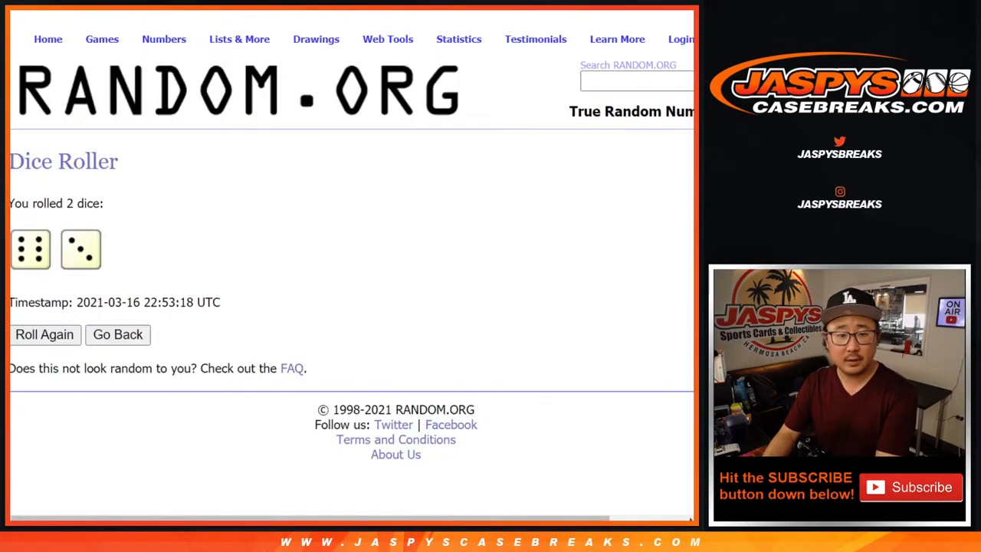
Step: Return to the numbers form and shuffle the digits 0–9 several times
{"action": "key", "text": "ctrl+Tab"}
{"action": "left_click", "coordinate": [92, 397]}
{"action": "scroll", "coordinate": [230, 306], "scroll_direction": "down", "scroll_amount": 3}
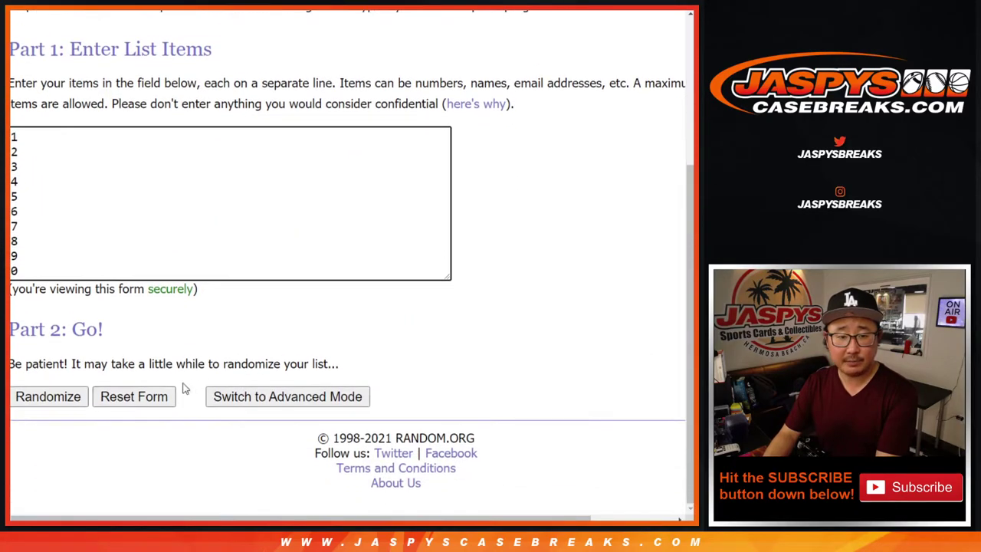
{"action": "left_click", "coordinate": [48, 396]}
{"action": "scroll", "coordinate": [230, 307], "scroll_direction": "down", "scroll_amount": 3}
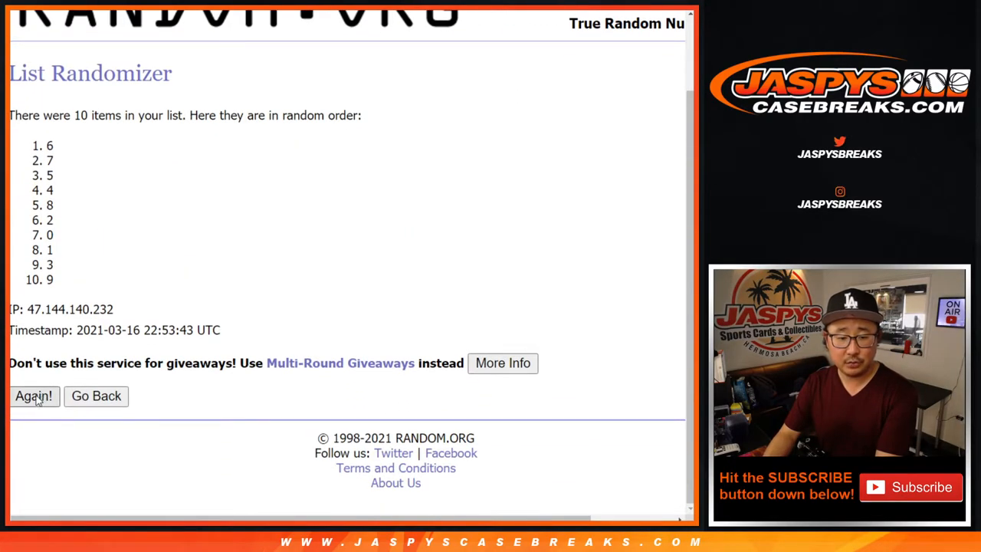
{"action": "left_click", "coordinate": [34, 395]}
{"action": "left_click", "coordinate": [37, 398]}
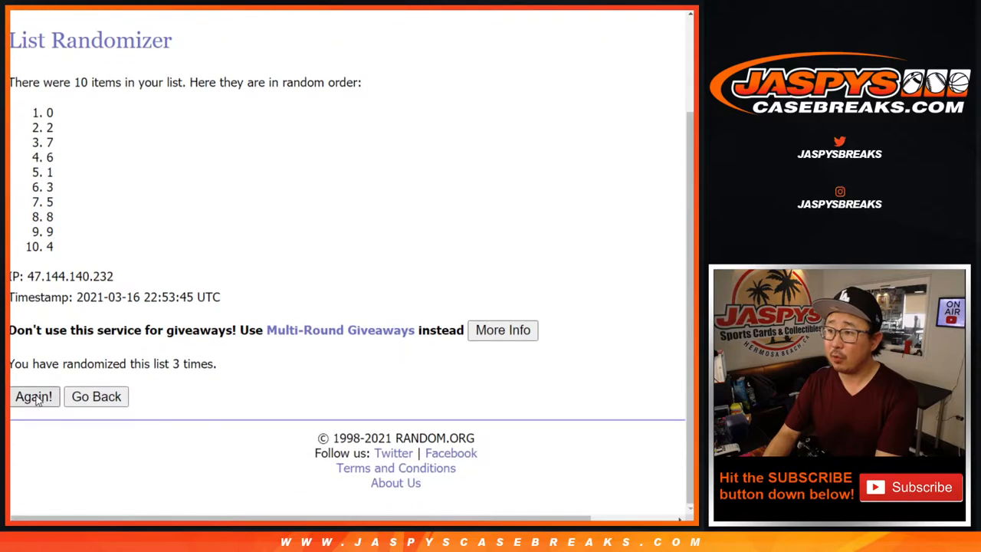
{"action": "left_click", "coordinate": [36, 398]}
Step: Reshuffle until nine shuffles and select the final order 9,6,3,2,7,5,1,0,8,4
{"action": "left_click", "coordinate": [37, 398]}
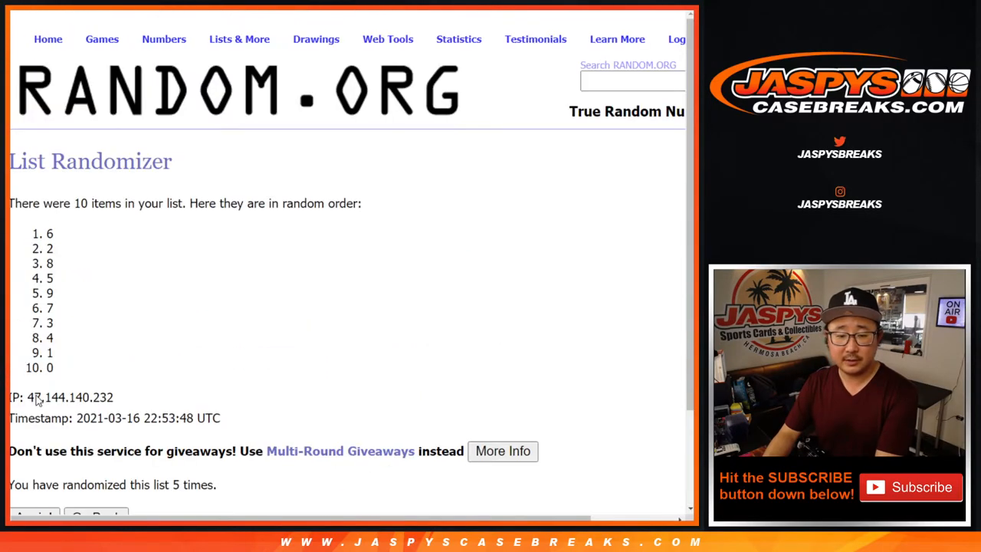
{"action": "left_click", "coordinate": [37, 398]}
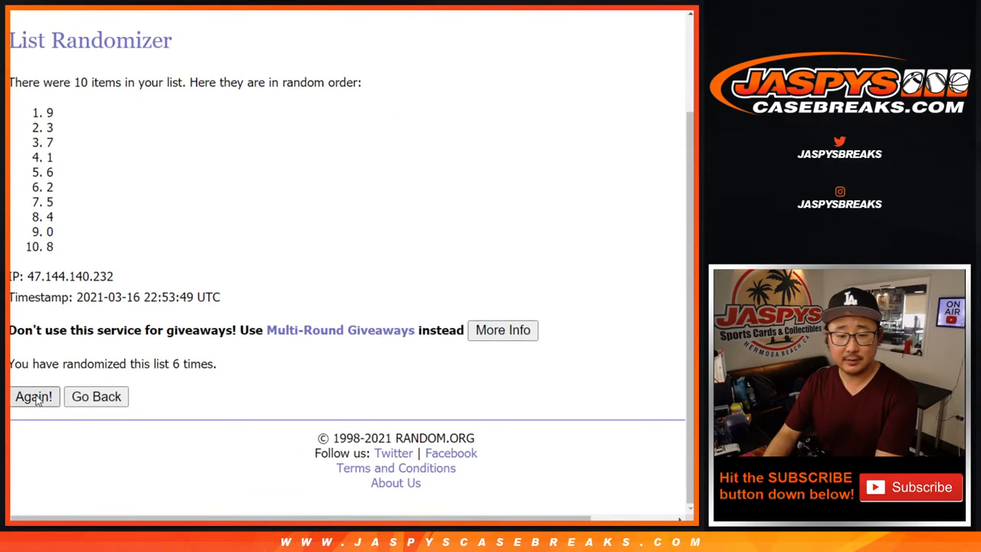
{"action": "left_click", "coordinate": [37, 399]}
{"action": "left_click", "coordinate": [37, 398]}
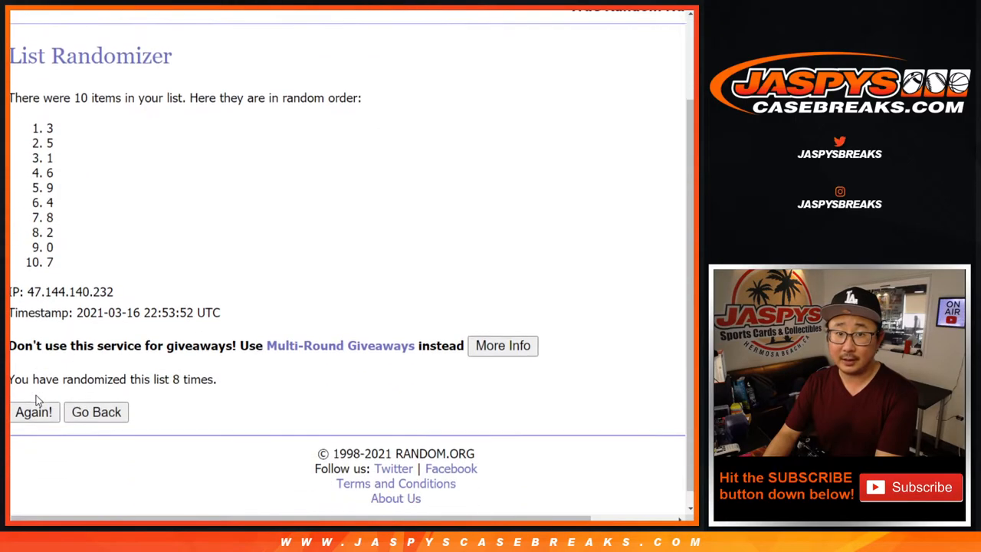
{"action": "key", "text": "Return"}
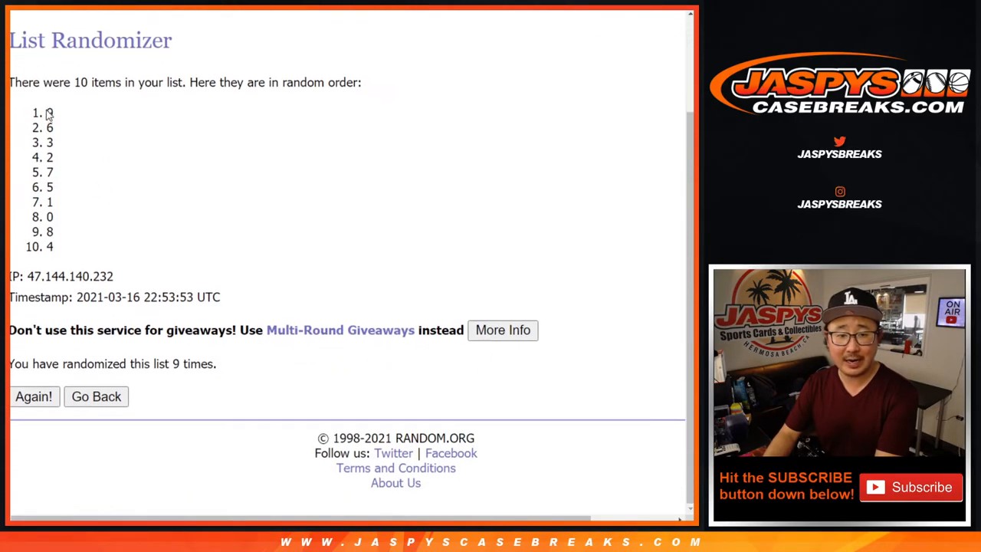
{"action": "left_click_drag", "start_coordinate": [46, 112], "coordinate": [57, 249]}
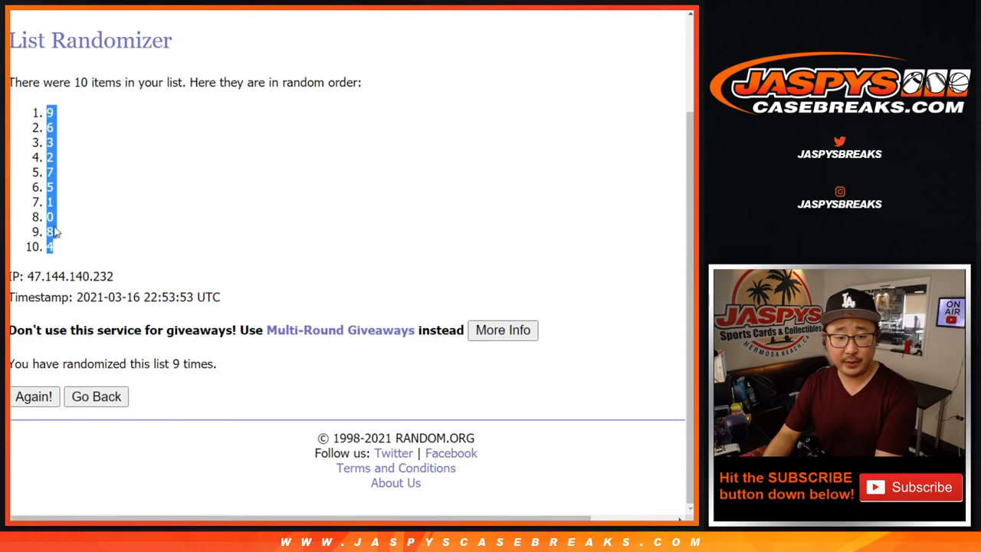
Step: Paste the shuffled numbers into column B beside the names and select the whole sheet
{"action": "key", "text": "ctrl+Tab"}
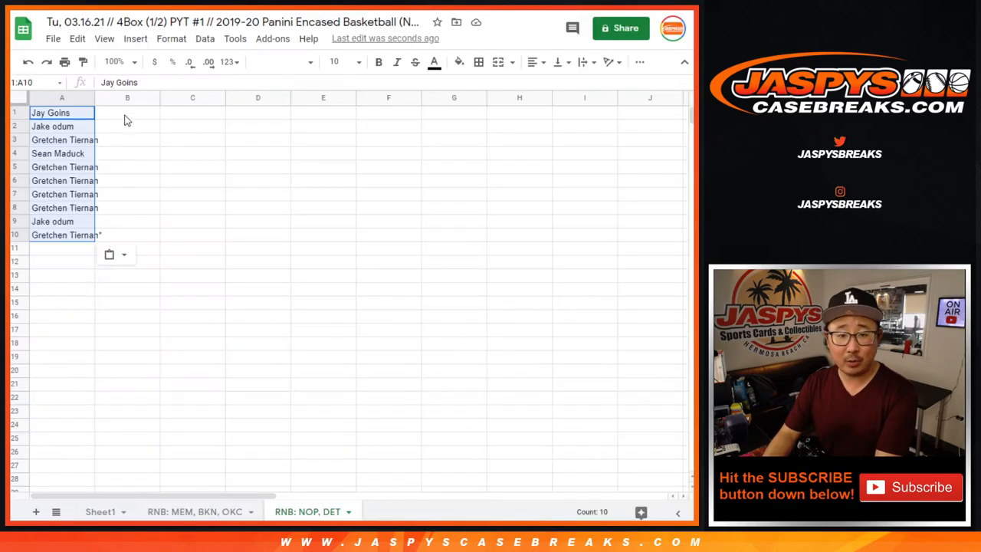
{"action": "right_click", "coordinate": [127, 113]}
{"action": "left_click", "coordinate": [153, 100]}
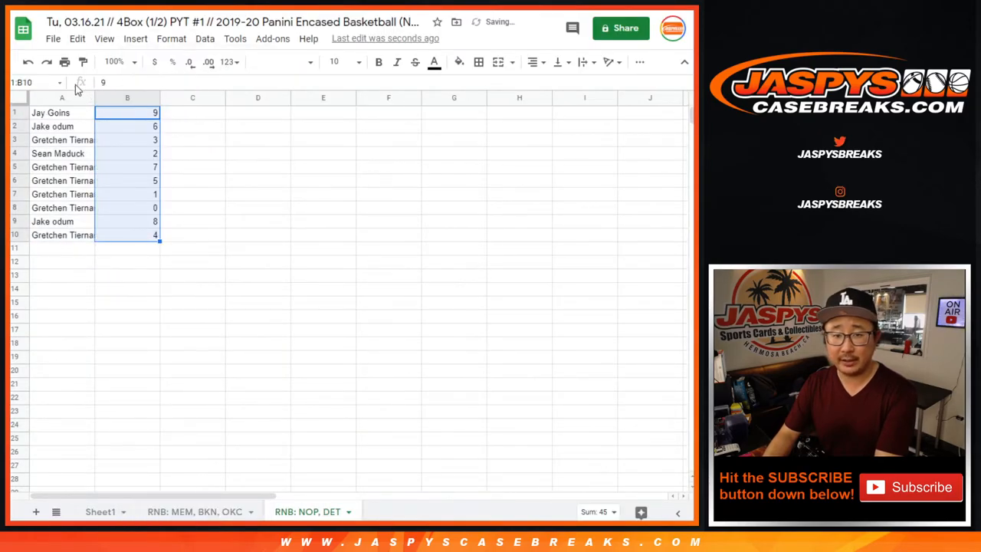
{"action": "left_click", "coordinate": [20, 98]}
Step: Set the sheet to Montserrat size 18 and widen column A to fit the names
{"action": "left_click", "coordinate": [282, 61]}
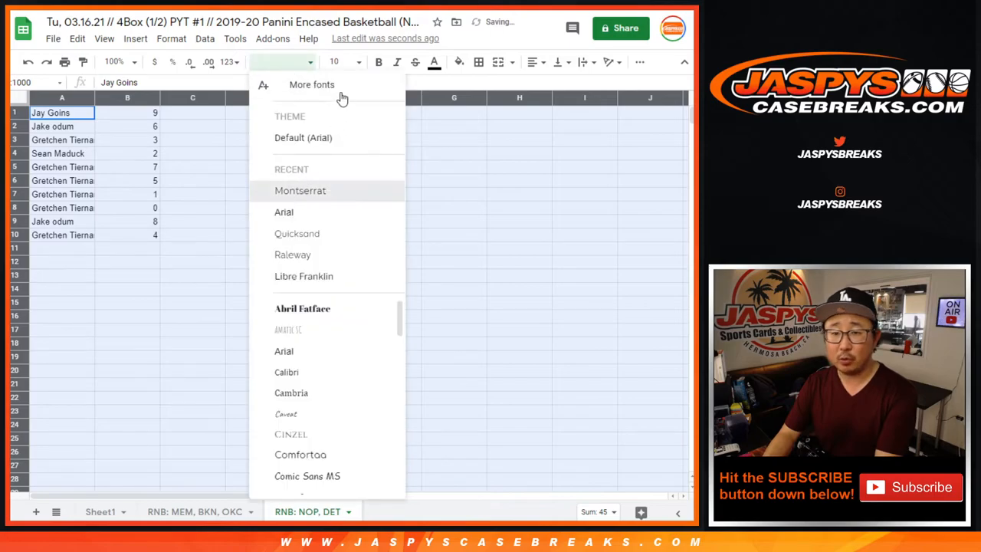
{"action": "left_click", "coordinate": [301, 190]}
{"action": "left_click", "coordinate": [341, 62]}
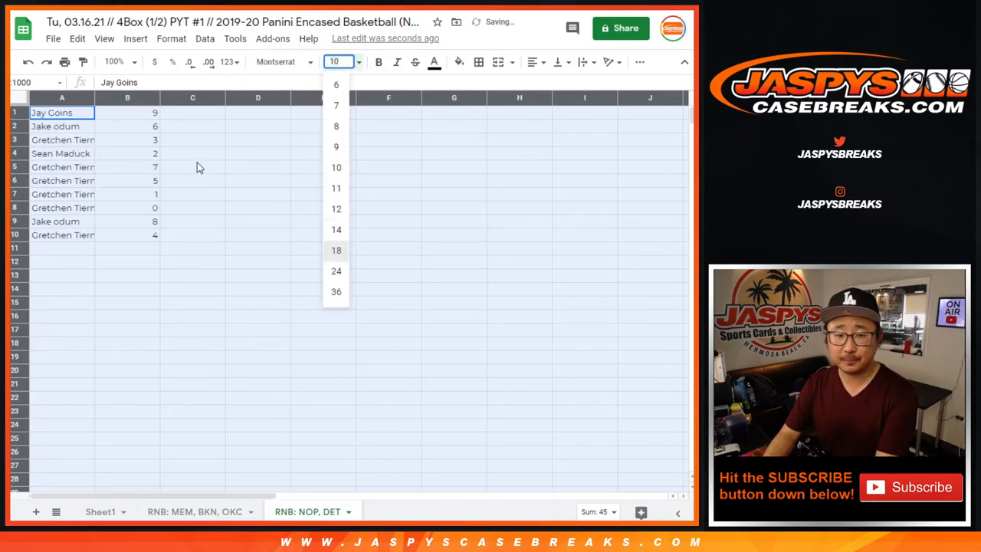
{"action": "double_click", "coordinate": [94, 98]}
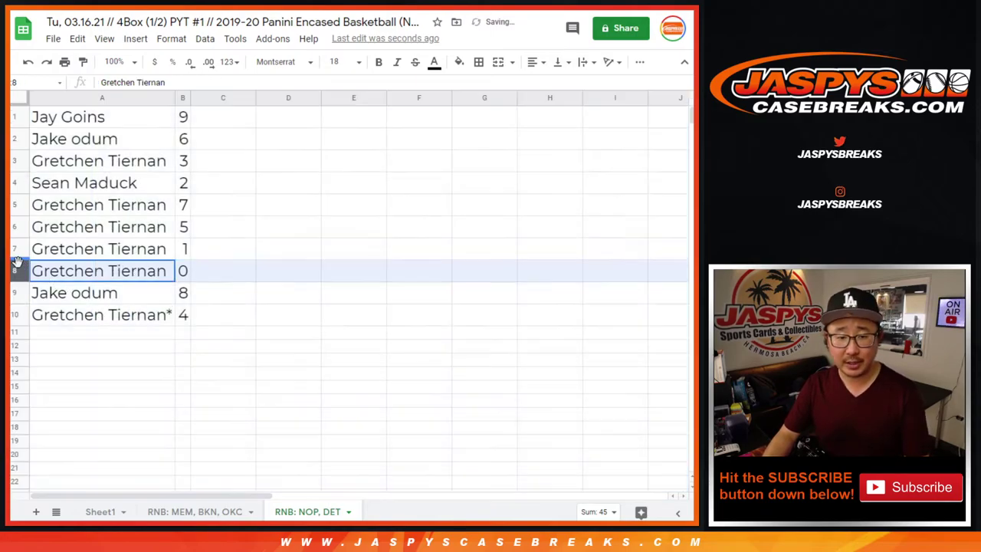
{"action": "left_click_drag", "start_coordinate": [15, 271], "coordinate": [15, 248]}
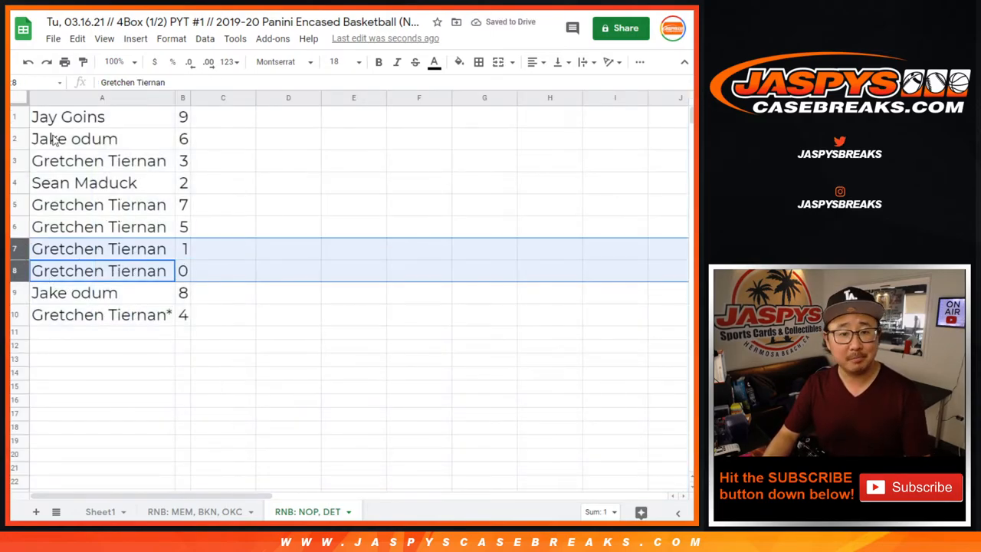
Step: Review each of the ten name rows one by one
{"action": "left_click", "coordinate": [14, 116]}
{"action": "left_click", "coordinate": [15, 139]}
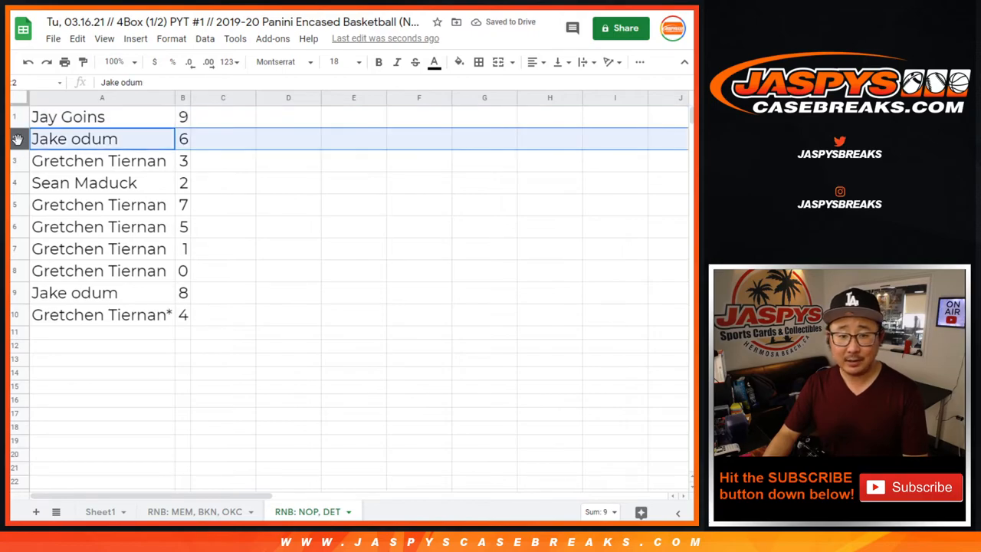
{"action": "left_click", "coordinate": [14, 161]}
{"action": "left_click", "coordinate": [15, 183]}
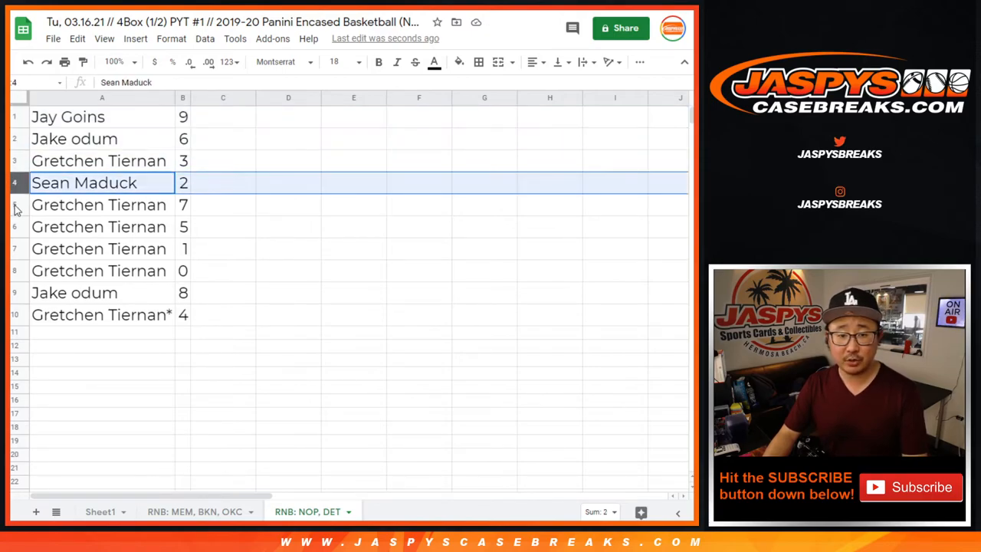
{"action": "left_click", "coordinate": [14, 205]}
{"action": "left_click", "coordinate": [14, 272], "text": "shift"}
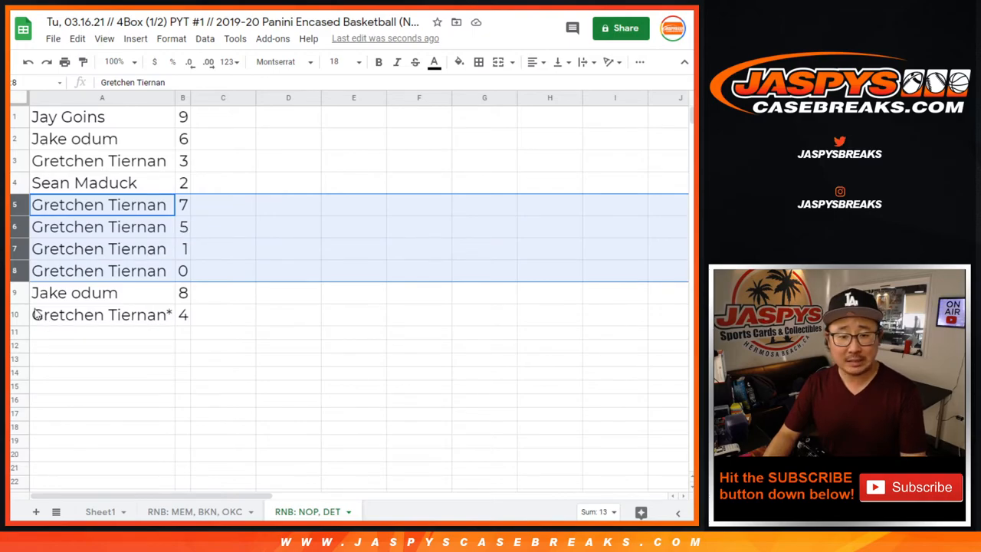
{"action": "left_click", "coordinate": [14, 293]}
{"action": "left_click", "coordinate": [15, 316]}
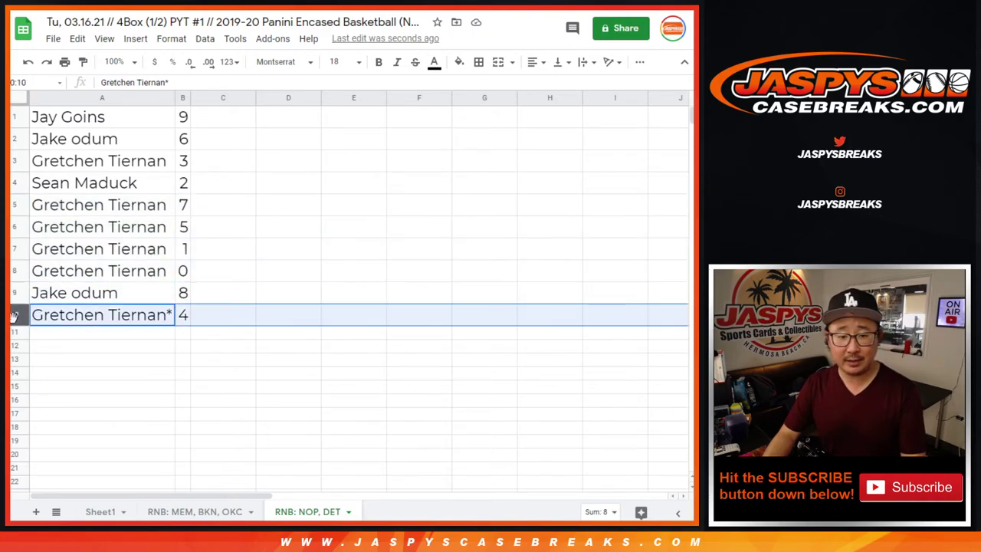
Step: Select column B and bring up its sorting options
{"action": "left_click", "coordinate": [182, 97]}
{"action": "left_click", "coordinate": [205, 39]}
Step: Sort the rows by number 0 to 9 and put borders on every cell of A1:B10
{"action": "left_click", "coordinate": [291, 65]}
{"action": "left_click_drag", "start_coordinate": [115, 139], "coordinate": [182, 314]}
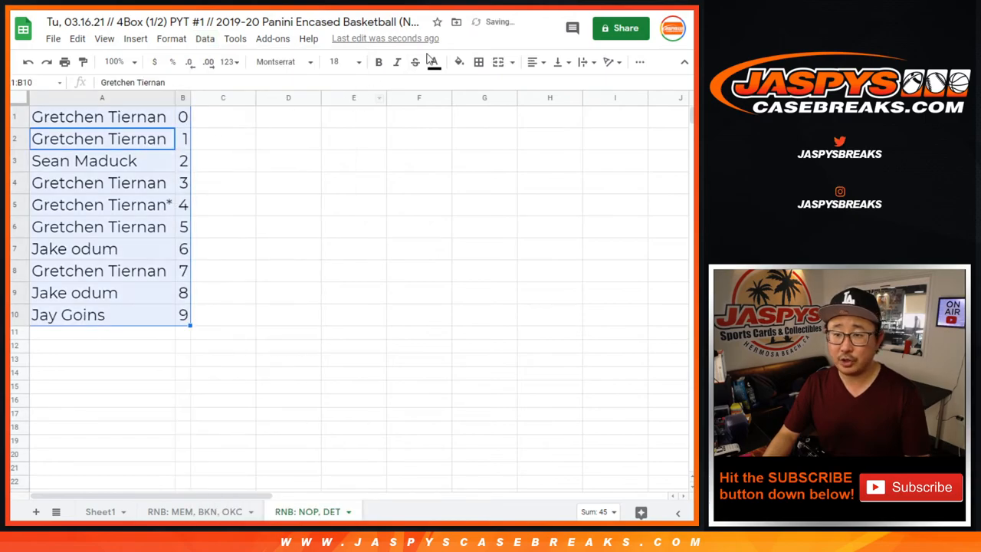
{"action": "left_click", "coordinate": [478, 62]}
{"action": "left_click", "coordinate": [482, 87]}
Step: Center the text of the name-and-number table
{"action": "left_click", "coordinate": [532, 62]}
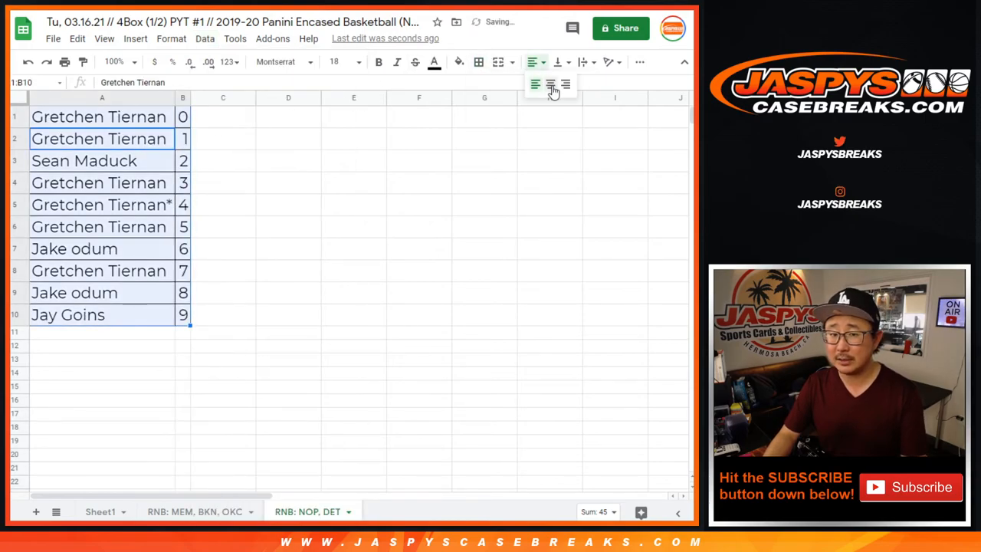
{"action": "left_click", "coordinate": [552, 92]}
{"action": "left_click", "coordinate": [128, 119]}
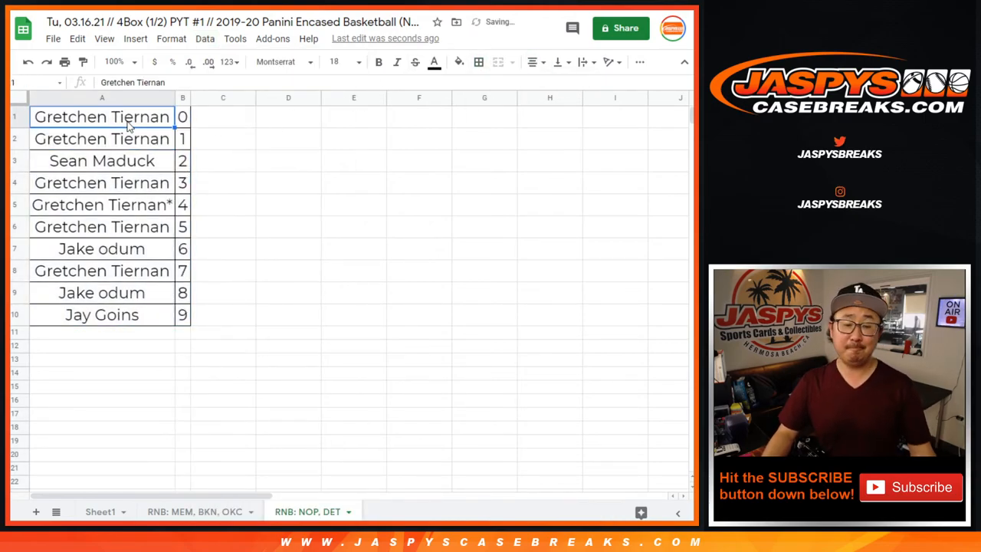